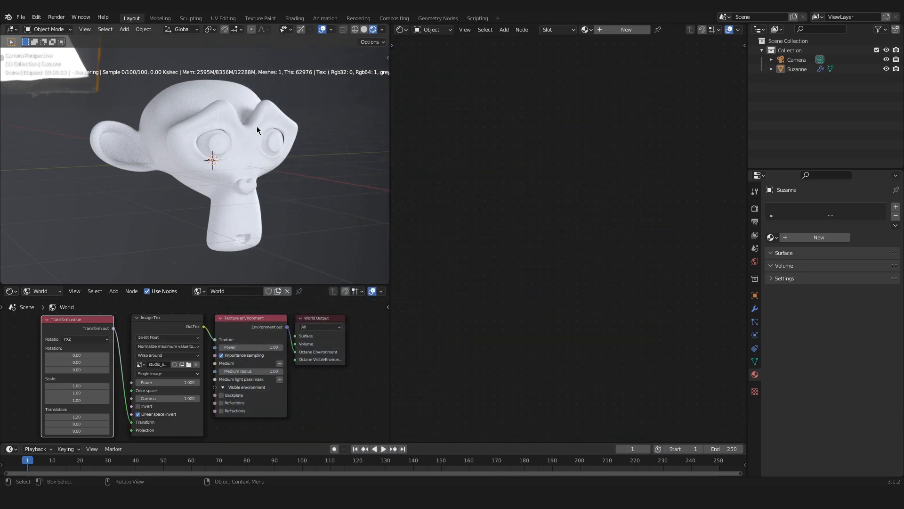
# Select the Suzanne head and create a new Universal material for it in the object Shader Editor
pyautogui.click(229, 134)
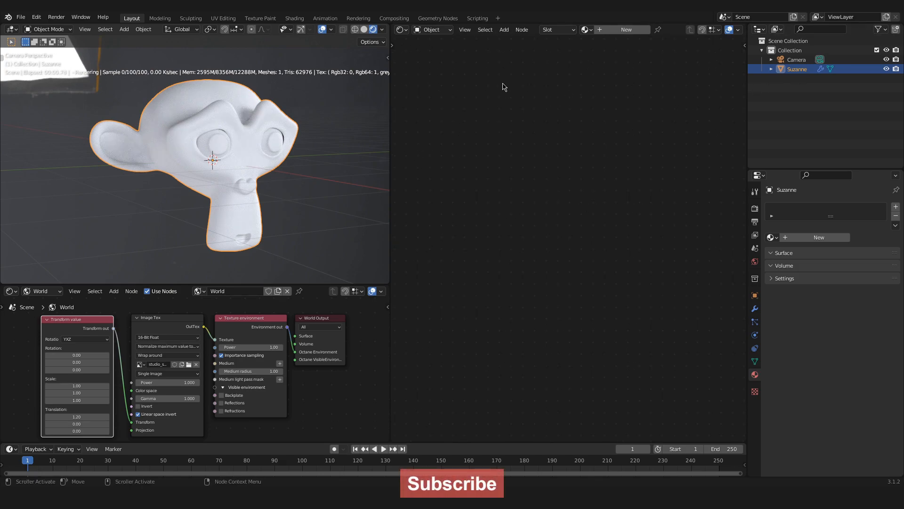
pyautogui.click(401, 29)
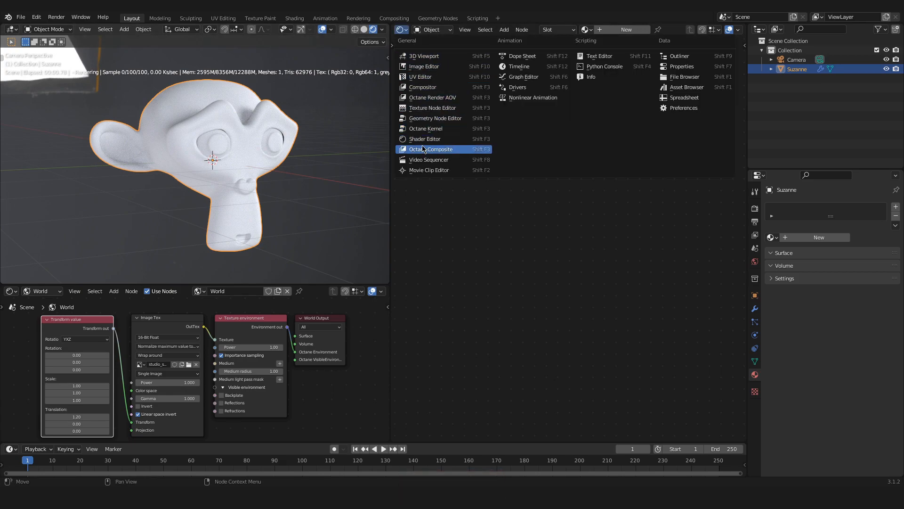
pyautogui.click(441, 141)
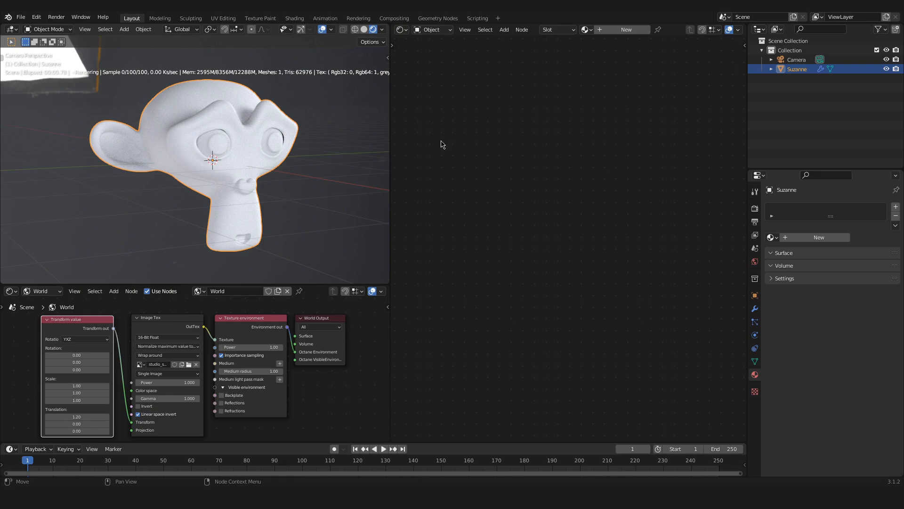
pyautogui.click(450, 31)
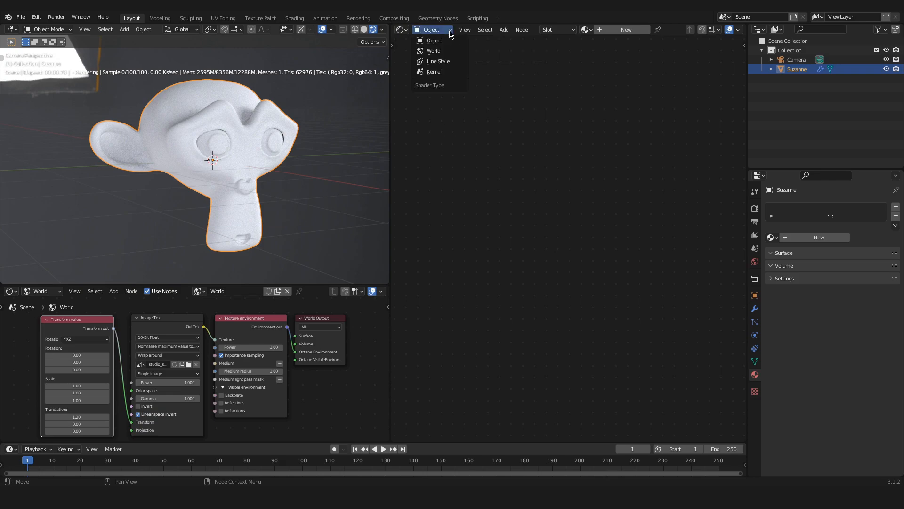
pyautogui.click(425, 42)
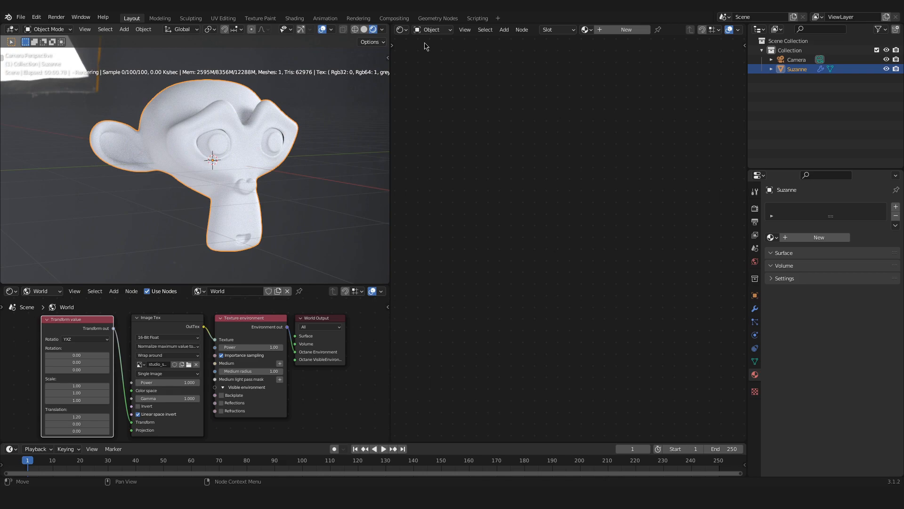
pyautogui.click(616, 30)
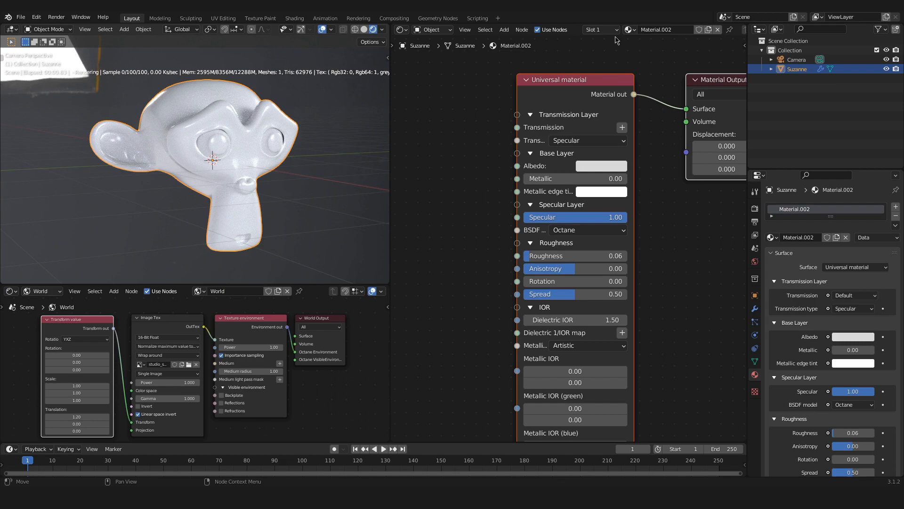
# Set the Universal material's Metallic to 1.00 and its Dielectric IOR to 2.95
pyautogui.moveTo(649, 120); pyautogui.dragTo(565, 165, button='middle')
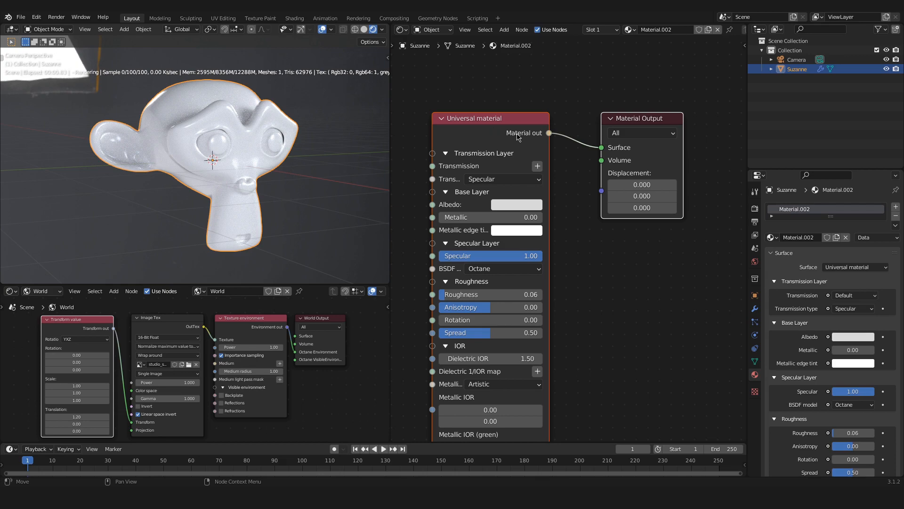
pyautogui.moveTo(482, 135); pyautogui.dragTo(526, 121, button='middle')
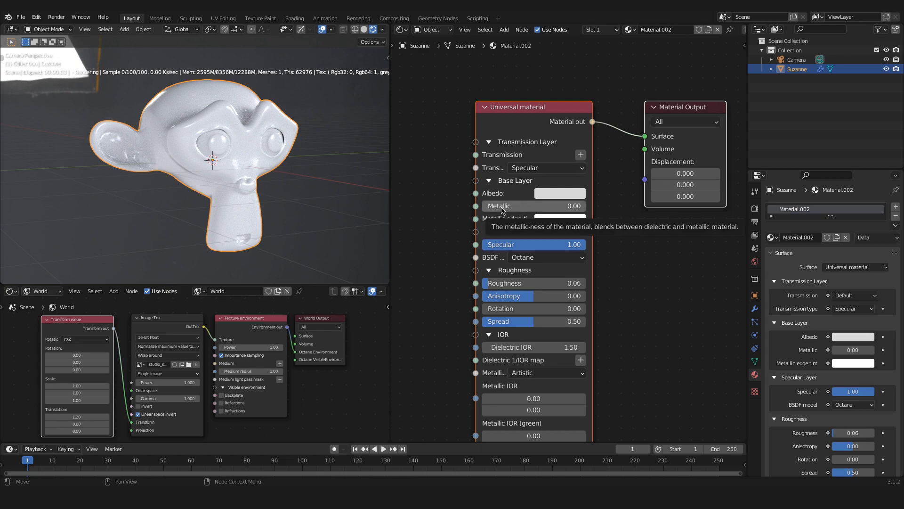
pyautogui.moveTo(502, 210); pyautogui.dragTo(605, 210)
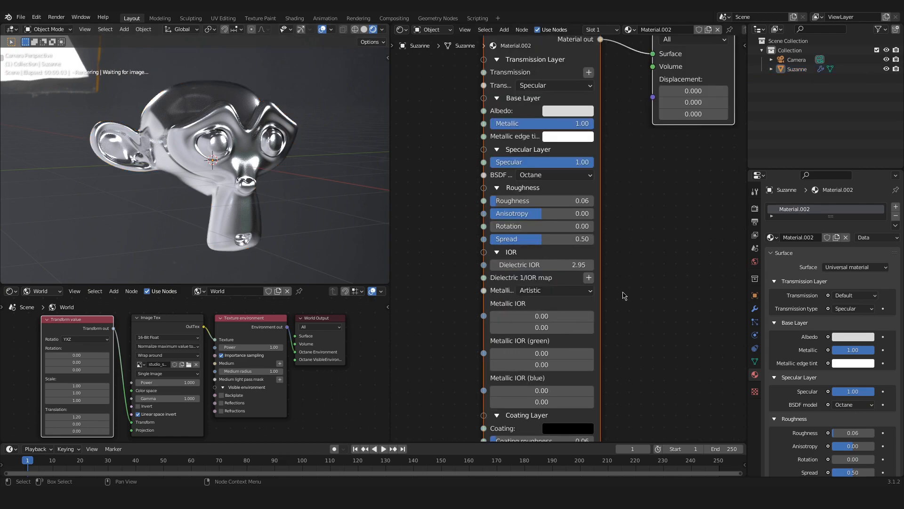
# Add a Noise texture node and place it in the empty space before the Universal material node
pyautogui.keyDown('shift'); pyautogui.scroll(-3, 631, 252); pyautogui.keyUp('shift')
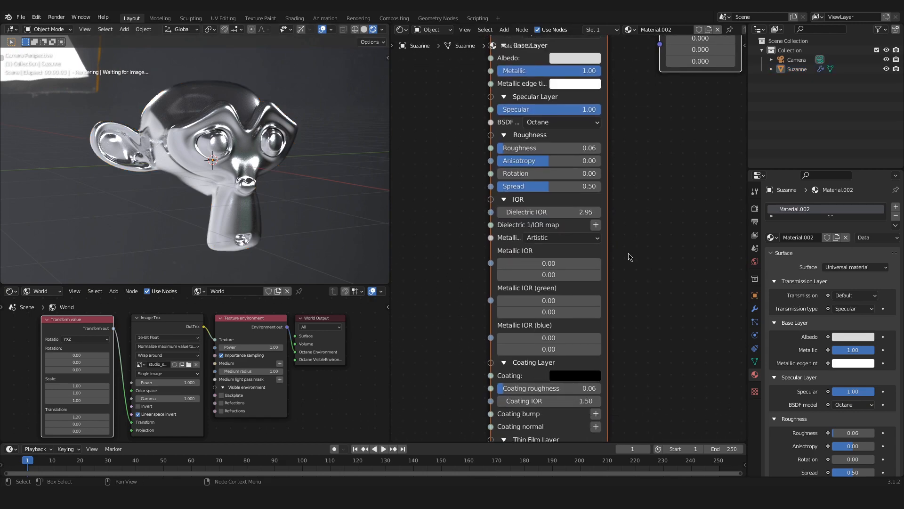
pyautogui.keyDown('shift'); pyautogui.scroll(2, 642, 207); pyautogui.keyUp('shift')
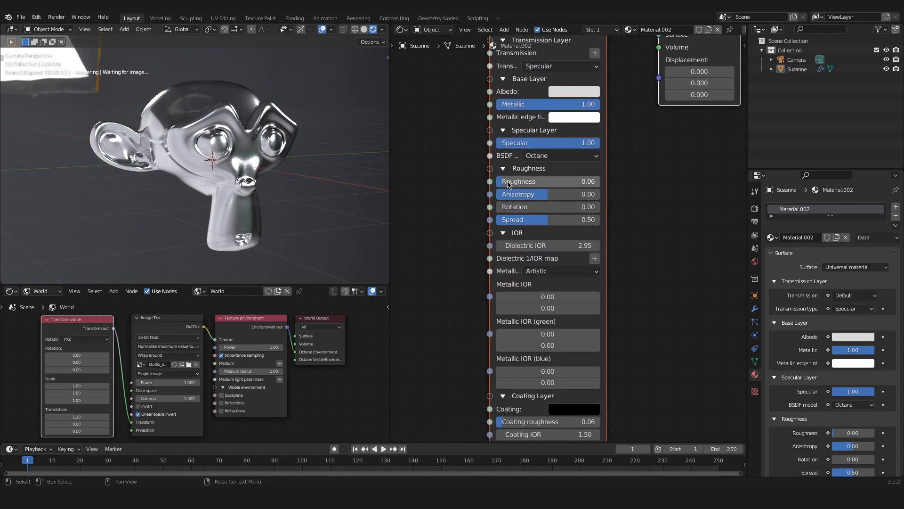
pyautogui.moveTo(460, 202); pyautogui.dragTo(606, 204, button='middle')
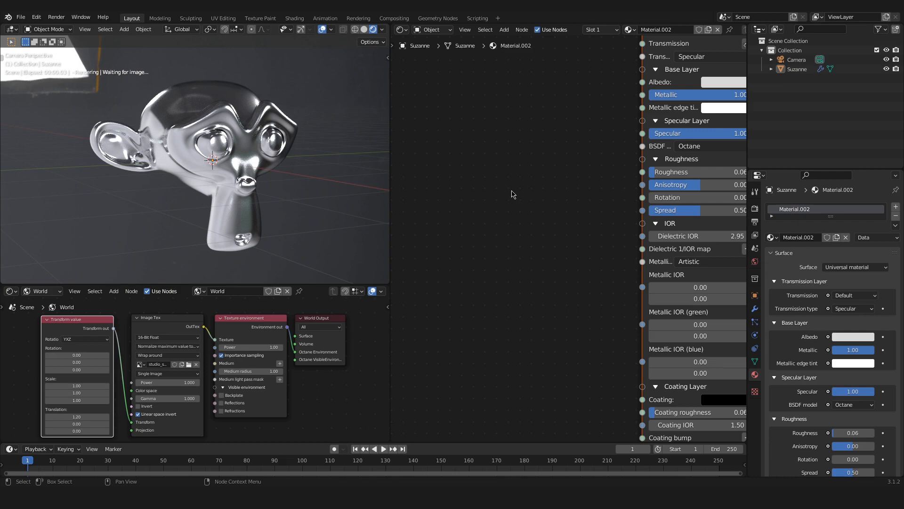
pyautogui.hotkey('shift', 'a')
pyautogui.moveTo(513, 194)
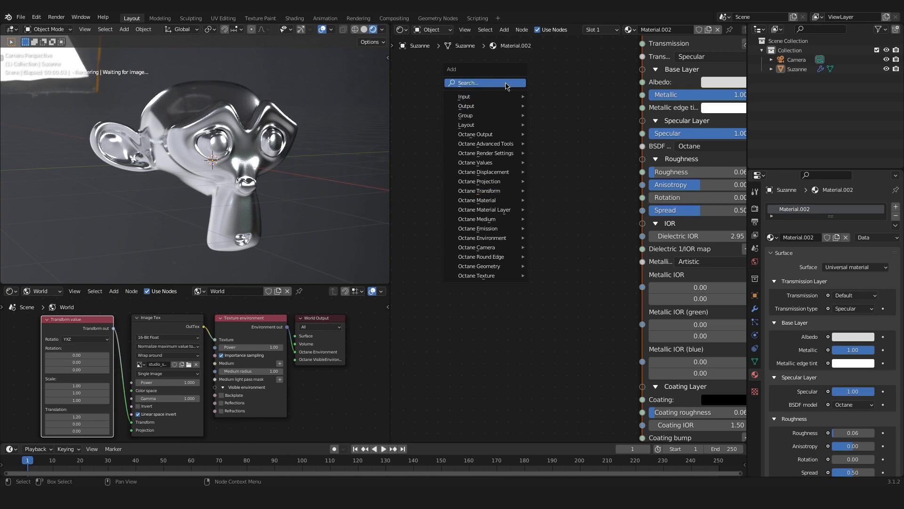
pyautogui.click(505, 82)
pyautogui.write('nois')
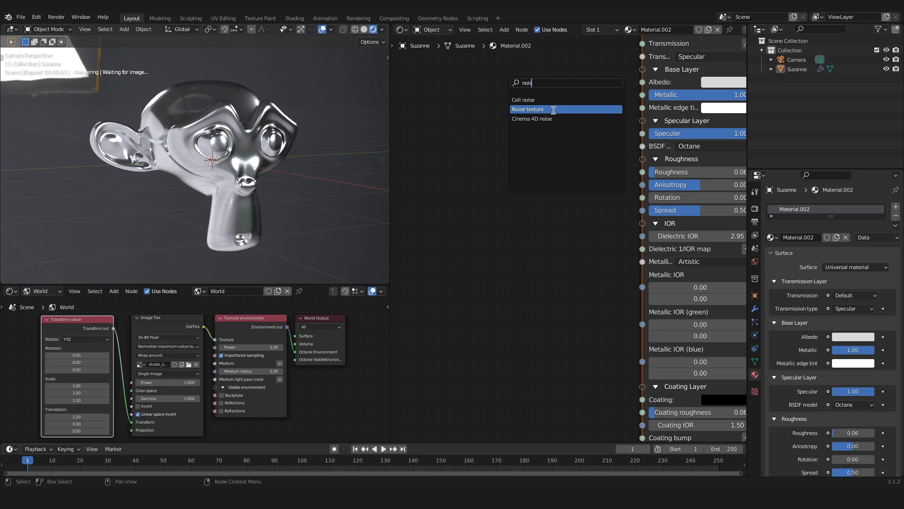
pyautogui.click(553, 109)
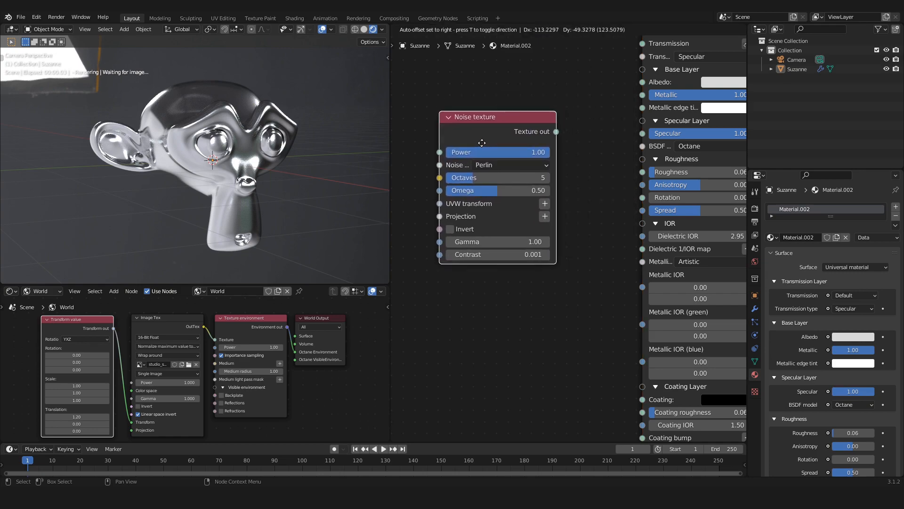
pyautogui.click(468, 166)
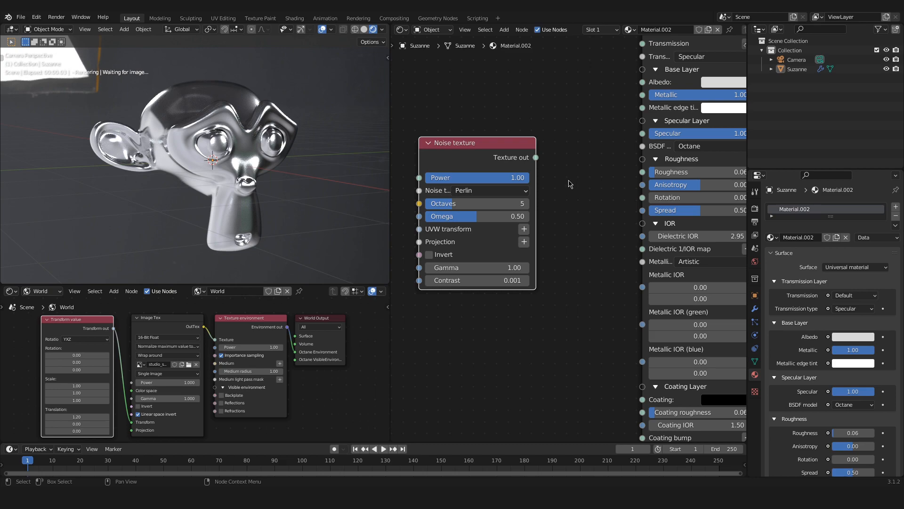
# Connect the Noise texture's output to the Universal material's Roughness input and inspect the forehead and eyes up close in the render
pyautogui.moveTo(560, 172); pyautogui.dragTo(555, 173, button='middle')
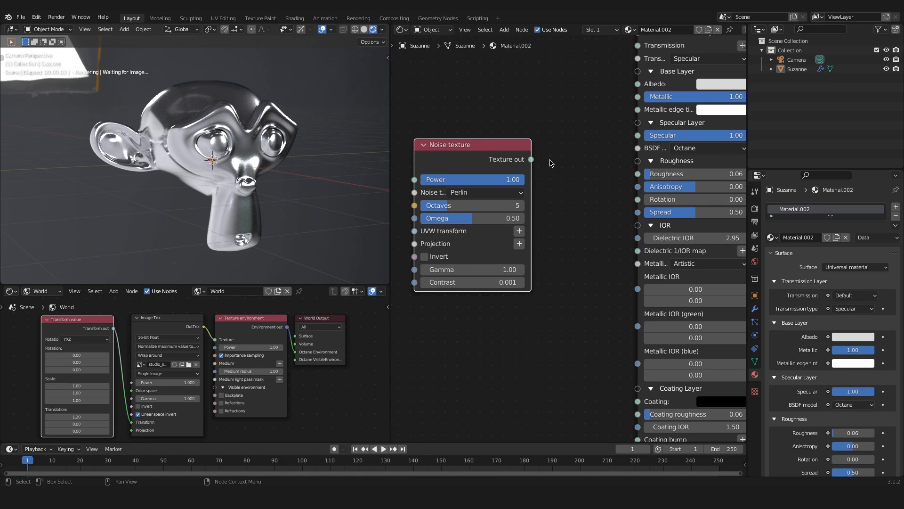
pyautogui.moveTo(531, 159); pyautogui.dragTo(636, 178)
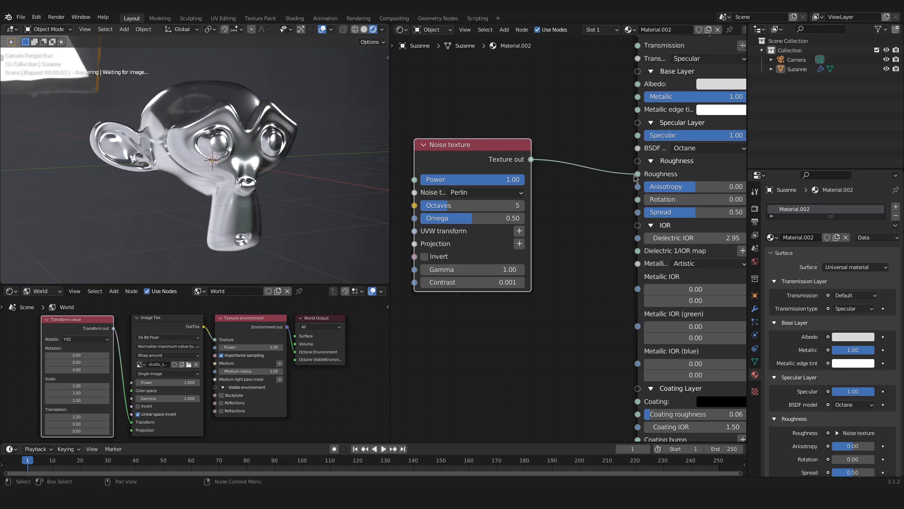
pyautogui.moveTo(598, 186); pyautogui.dragTo(538, 216, button='middle')
pyautogui.scroll(-3, 529, 233)
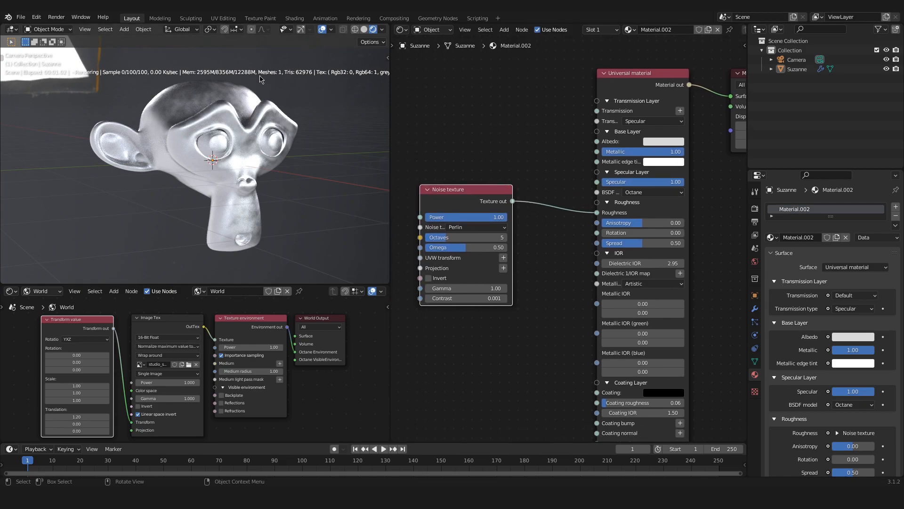
pyautogui.scroll(4, 235, 105)
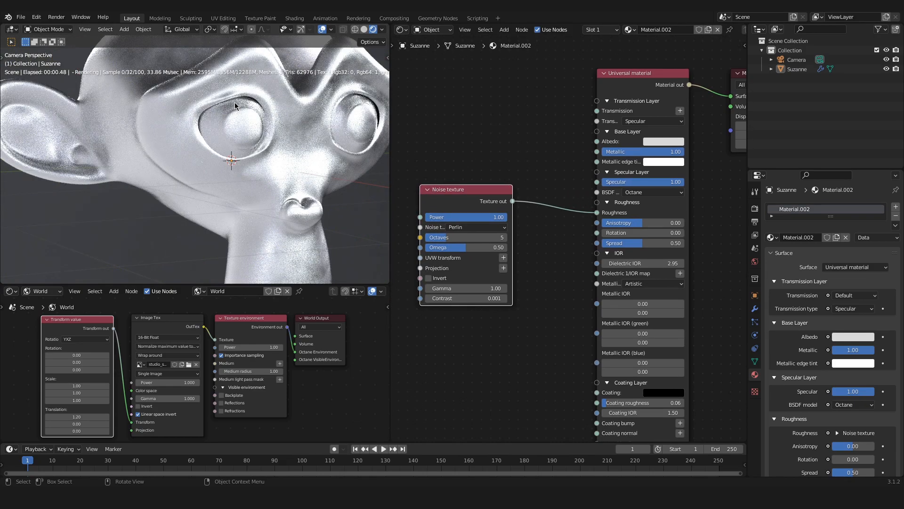
pyautogui.keyDown('shift'); pyautogui.moveTo(235, 105); pyautogui.dragTo(231, 179, button='middle'); pyautogui.keyUp('shift')
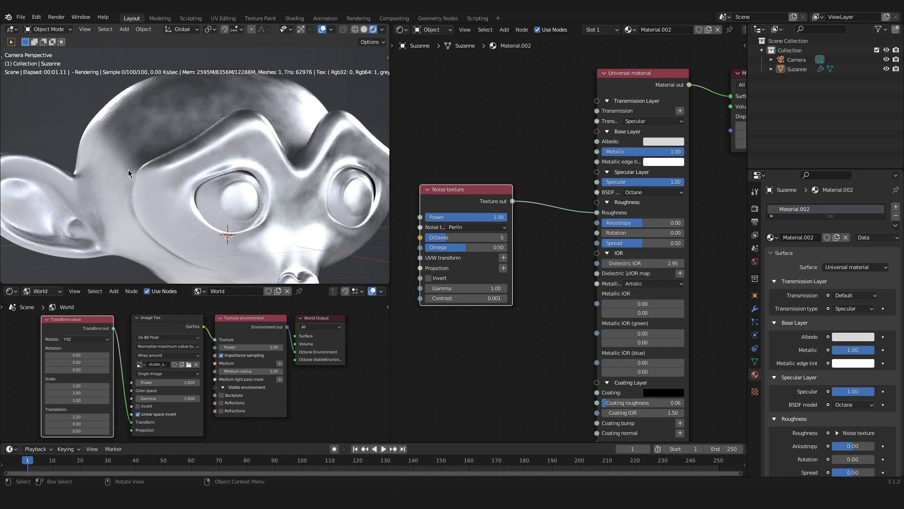
# Set the Noise texture's Power to 0.3 and its Octaves to 6
pyautogui.moveTo(454, 332); pyautogui.dragTo(506, 301, button='middle')
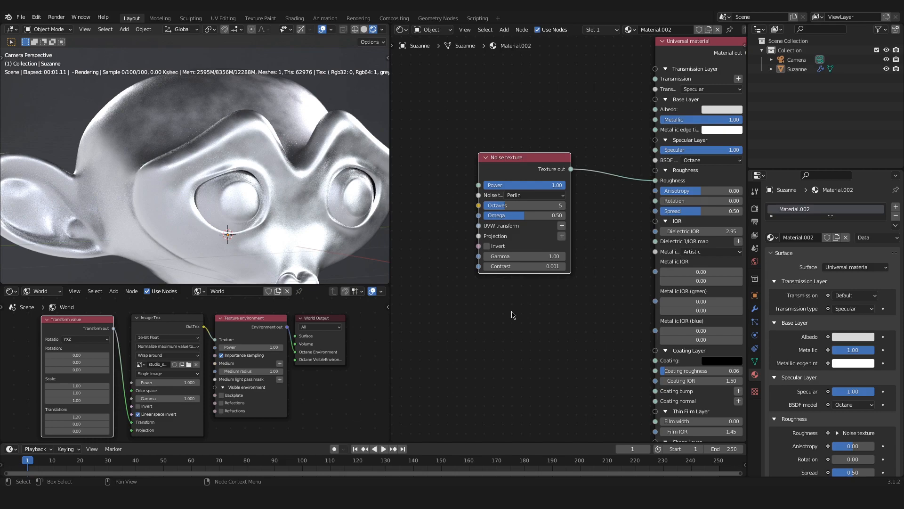
pyautogui.click(556, 185)
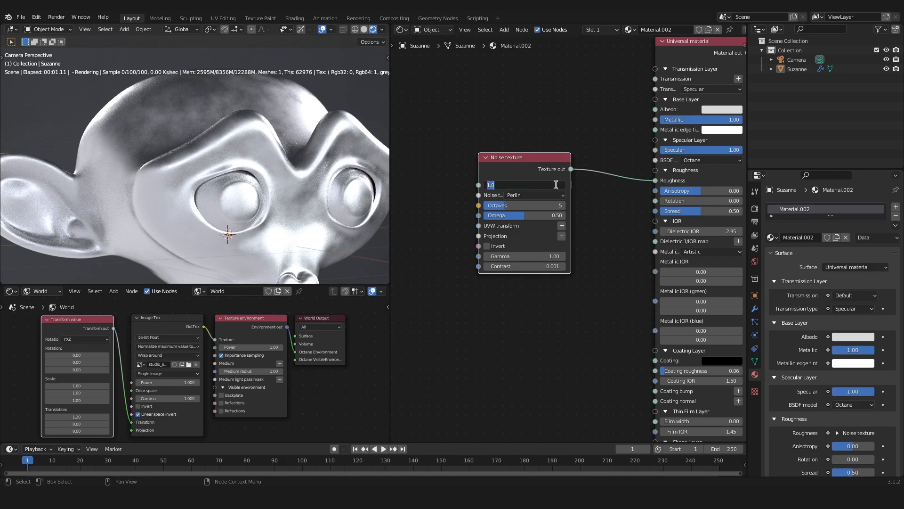
pyautogui.write('0.3')
pyautogui.press('Return')
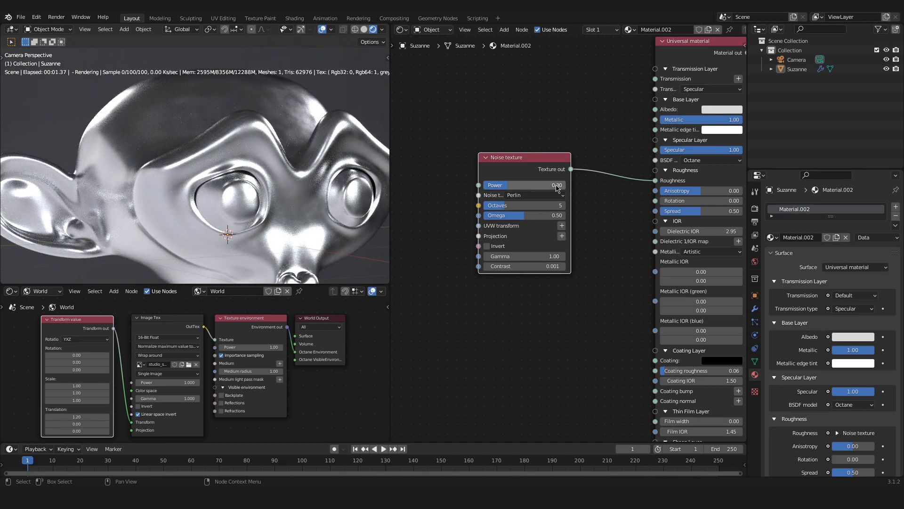
pyautogui.click(551, 205)
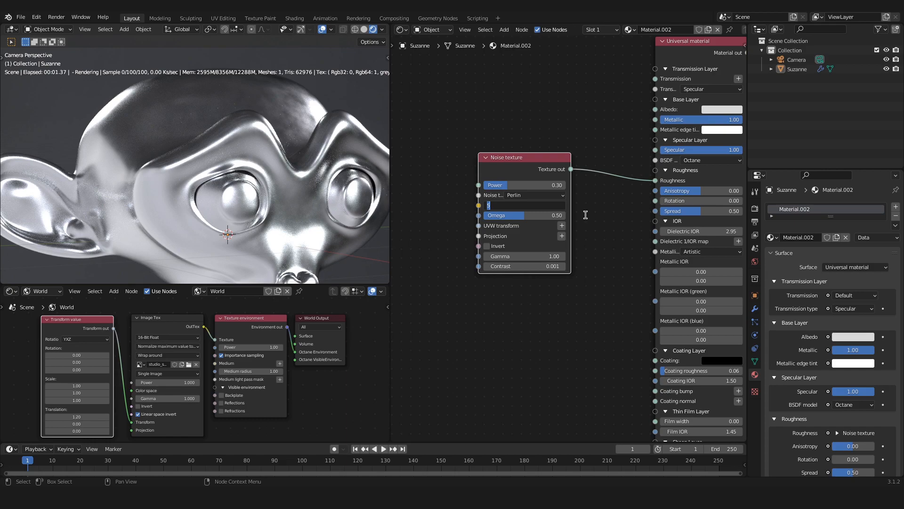
pyautogui.write('6')
pyautogui.press('Return')
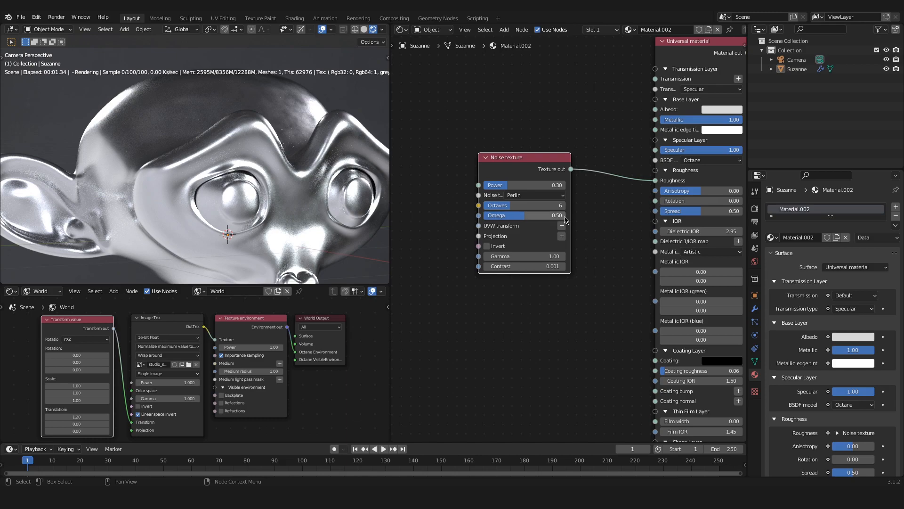
# Set the Noise texture's Omega to 0.59 and its Contrast to 1
pyautogui.click(564, 216)
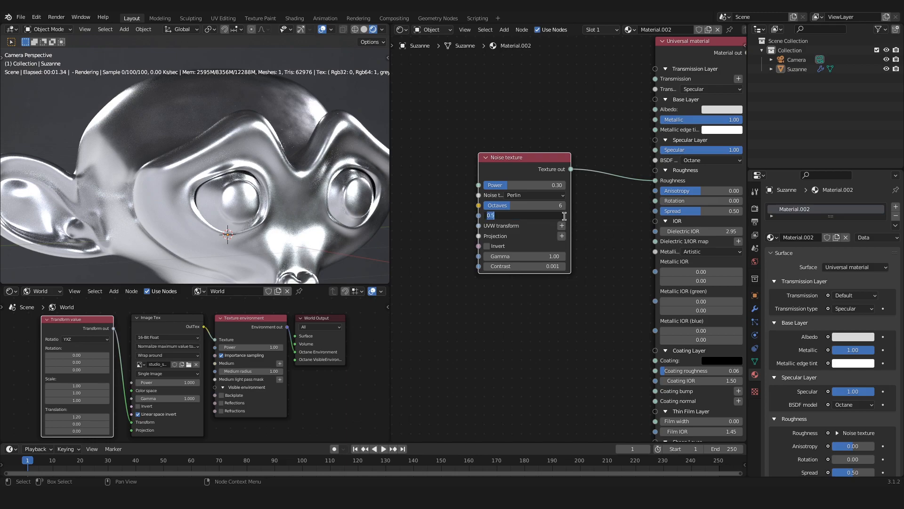
pyautogui.press('Right')
pyautogui.press('Return')
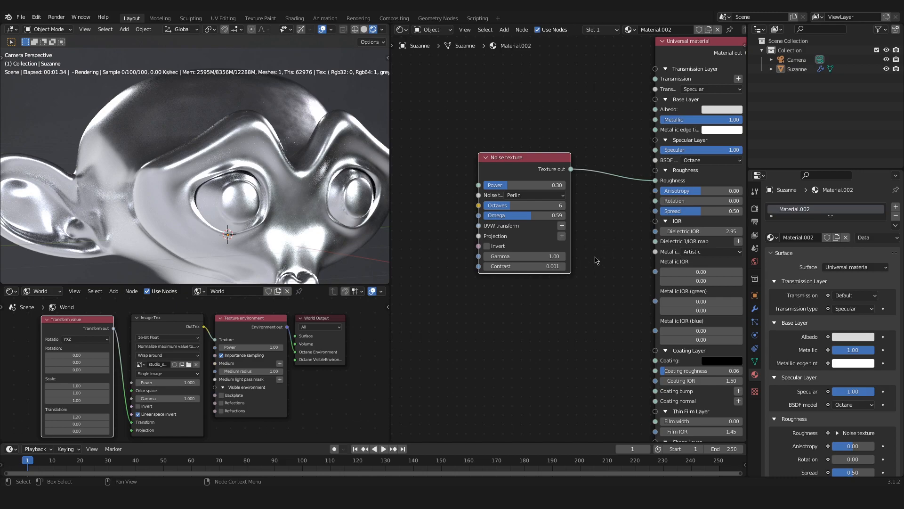
pyautogui.click(558, 266)
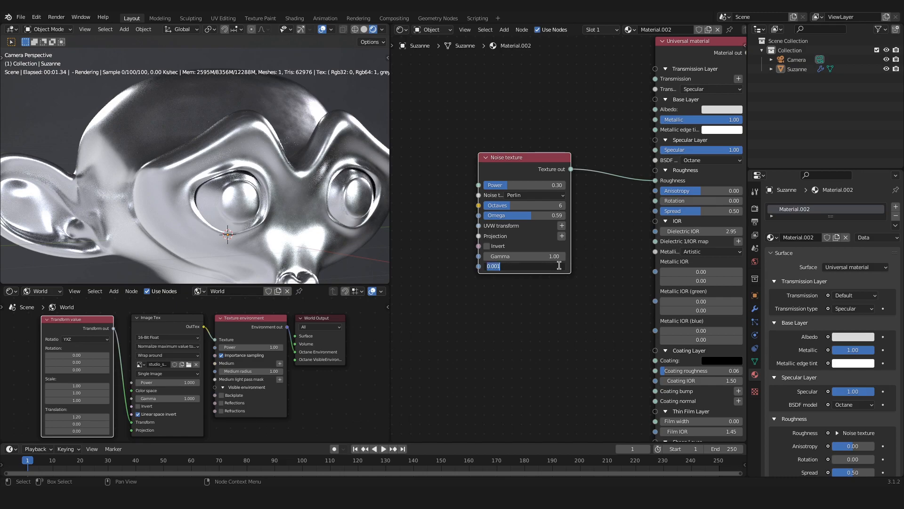
pyautogui.write('1')
pyautogui.press('Return')
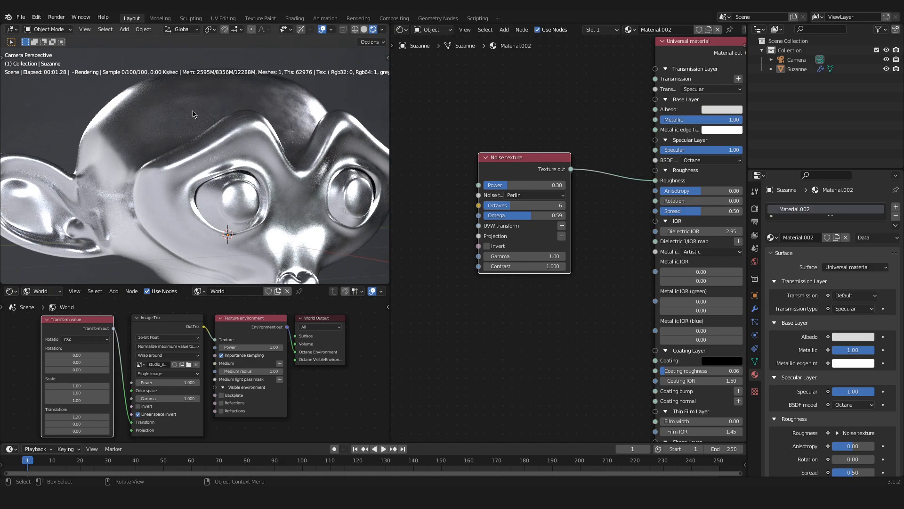
# Add an XYZ to UVW Projection node to the Noise texture's Projection input, using Object space coordinates
pyautogui.scroll(-2, 251, 116)
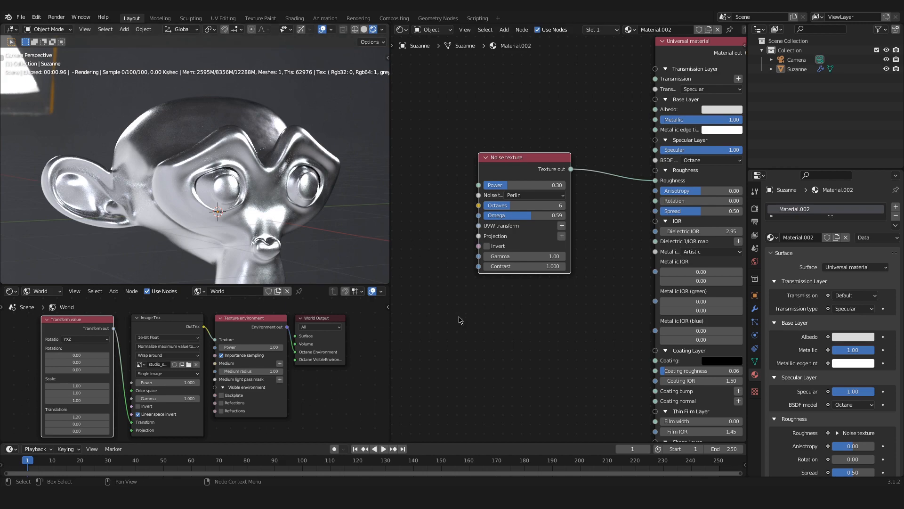
pyautogui.moveTo(468, 314); pyautogui.dragTo(528, 301, button='middle')
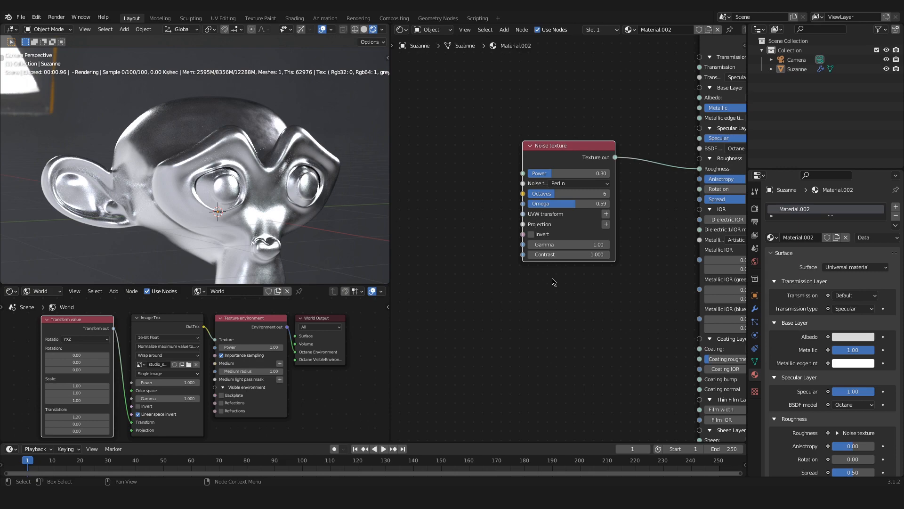
pyautogui.click(606, 224)
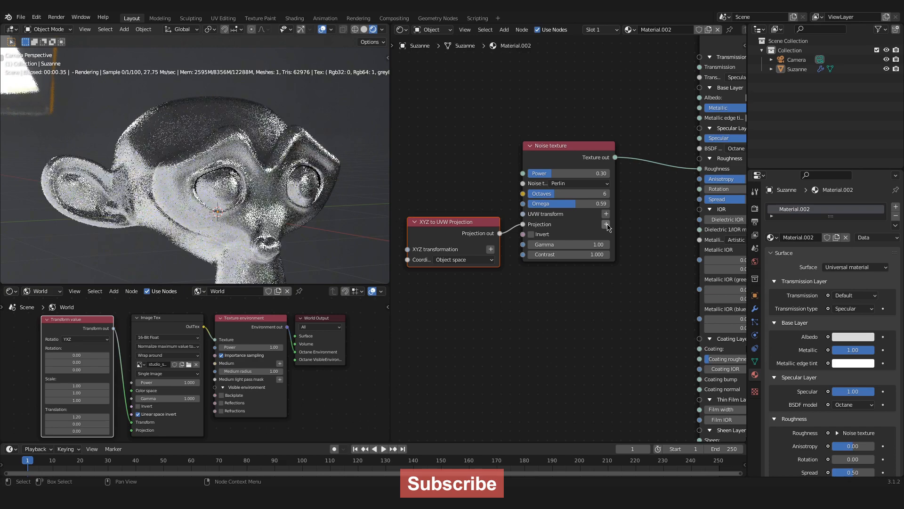
pyautogui.moveTo(521, 268); pyautogui.dragTo(626, 297)
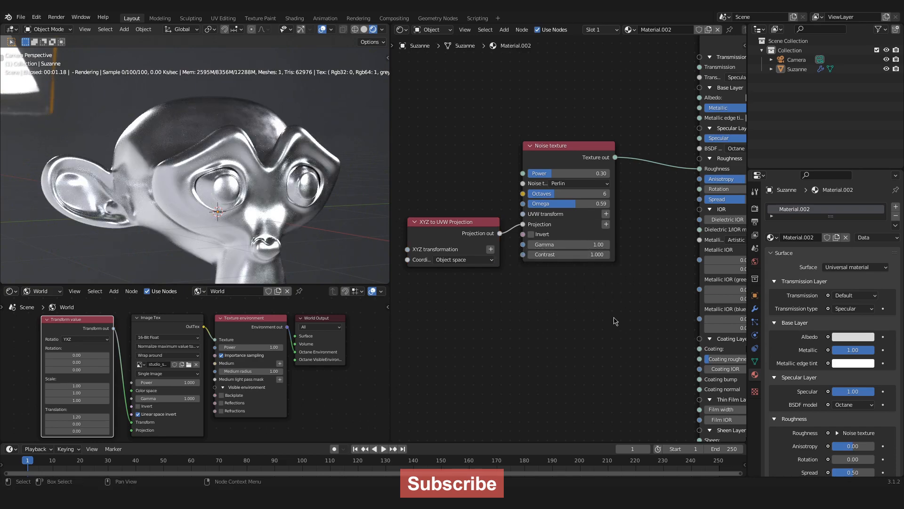
pyautogui.moveTo(555, 305); pyautogui.dragTo(611, 296, button='middle')
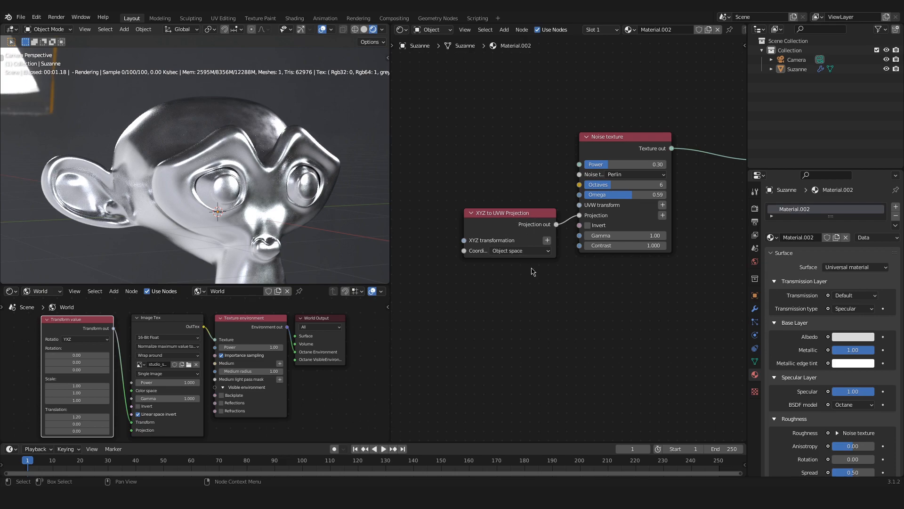
# Add a Transform value node to the XYZ to UVW Projection node's XYZ transformation input and place it slightly higher beside that node
pyautogui.click(547, 243)
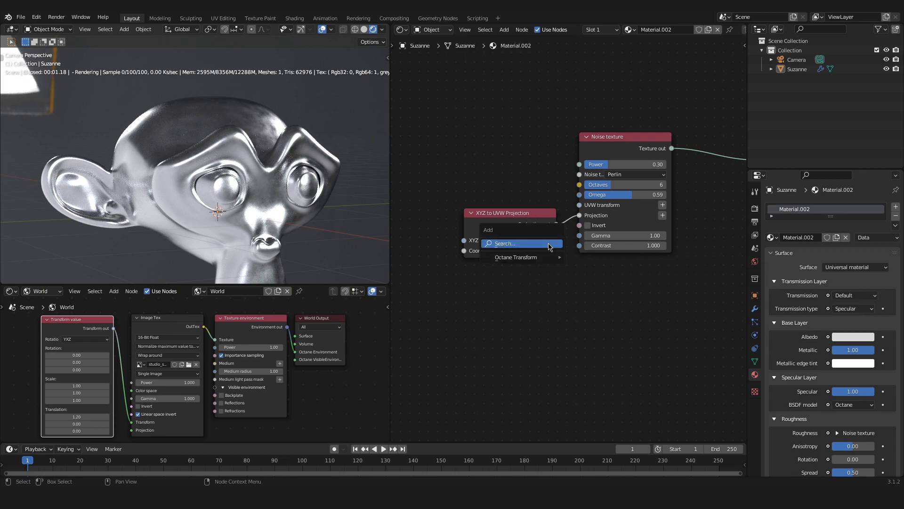
pyautogui.moveTo(553, 262)
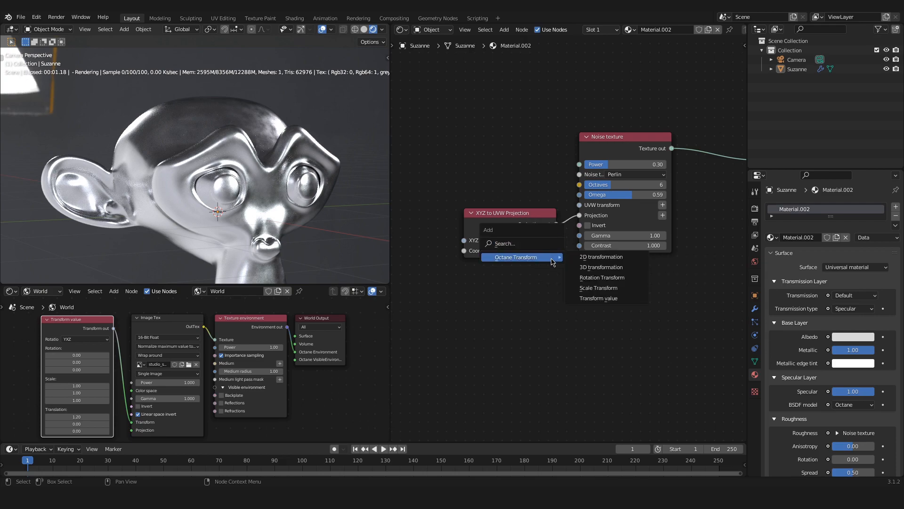
pyautogui.click(630, 298)
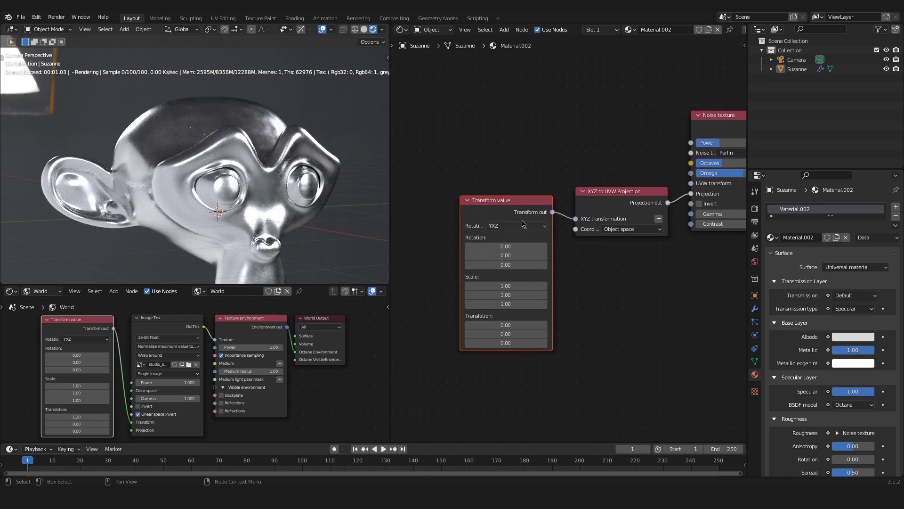
pyautogui.moveTo(512, 213); pyautogui.dragTo(505, 179)
# Set the Scale of the Noise texture's Transform value node to 2.5 on all three axes and deselect the node
pyautogui.click(512, 252)
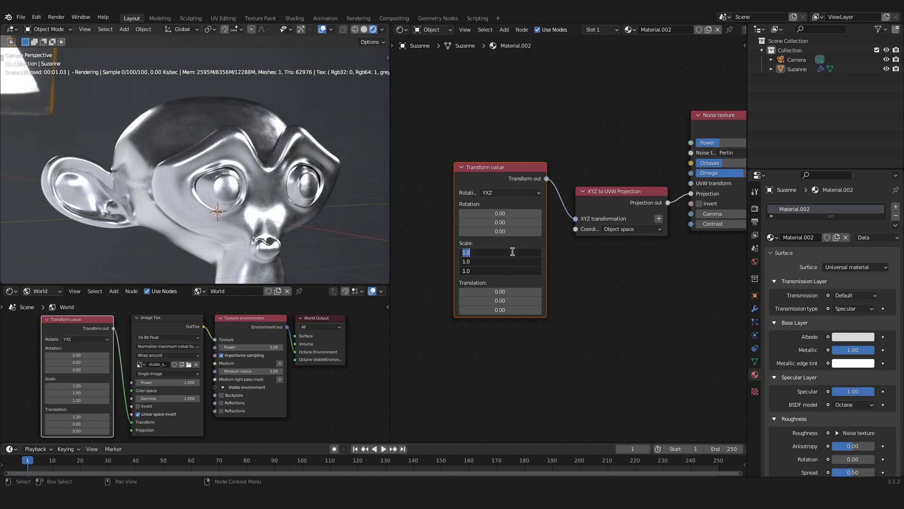
pyautogui.write('2.5')
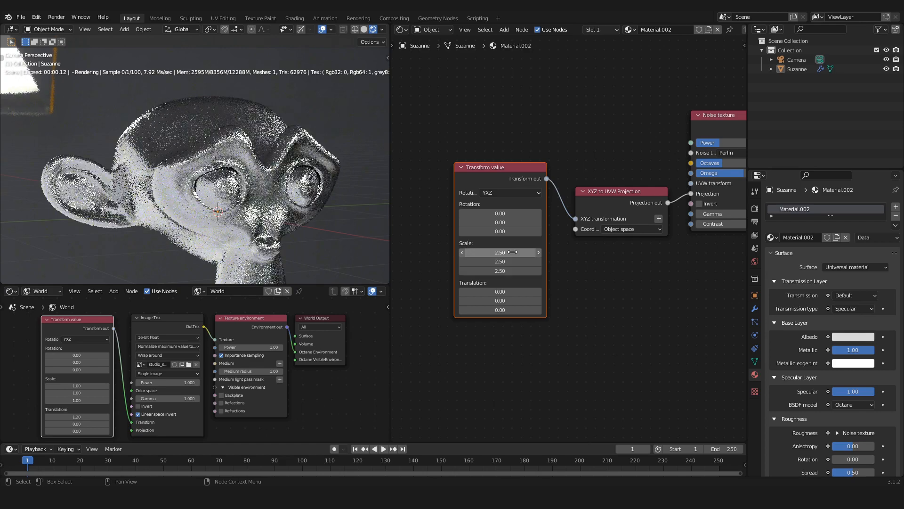
pyautogui.press('Return')
pyautogui.click(656, 296)
# Set the Film width in the Universal material's Thin Film Layer to 1.00
pyautogui.moveTo(654, 292); pyautogui.dragTo(635, 281, button='middle')
pyautogui.moveTo(624, 238); pyautogui.dragTo(523, 248, button='middle')
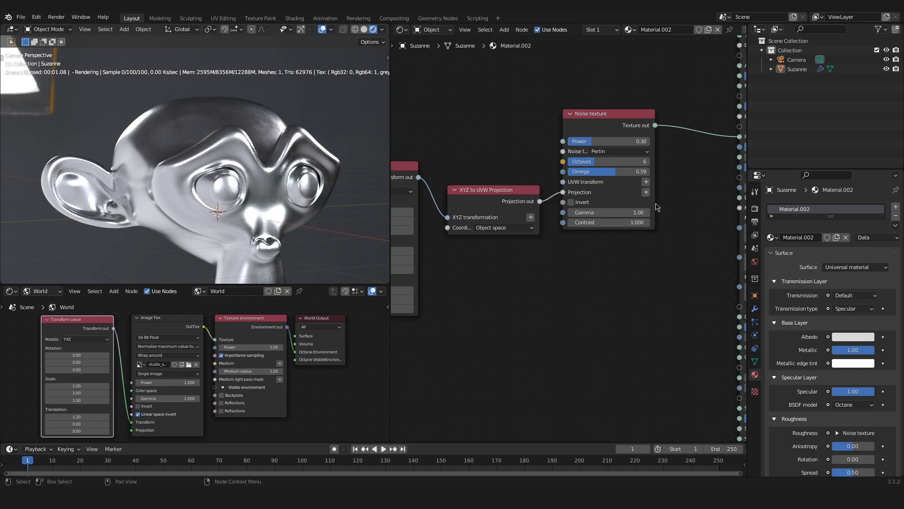
pyautogui.scroll(-3, 657, 207)
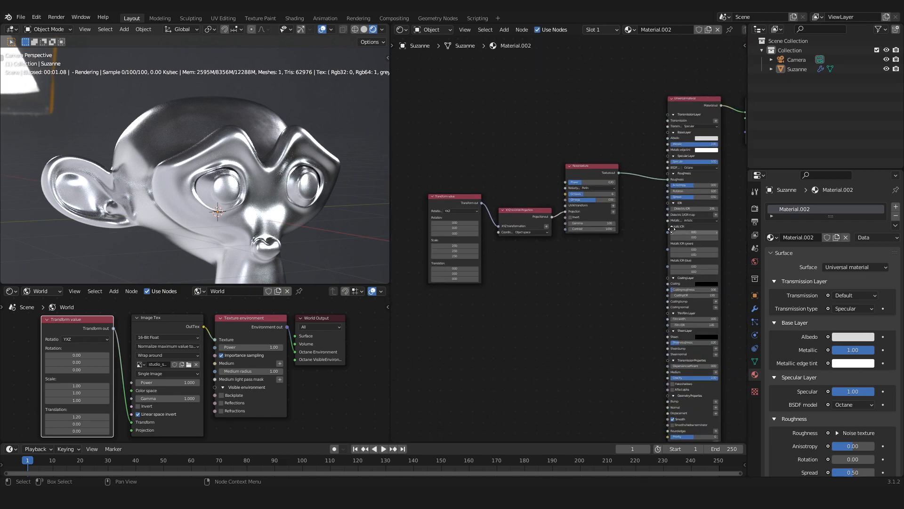
pyautogui.scroll(-4, 305, 210)
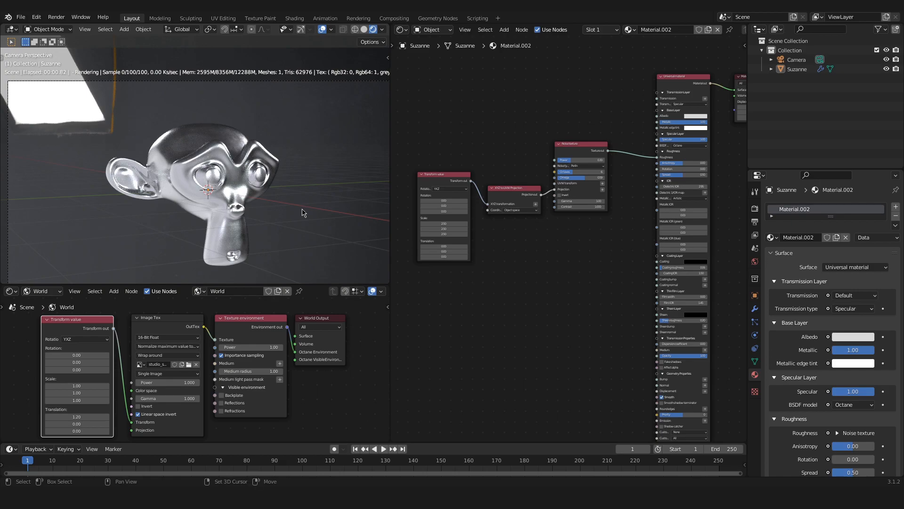
pyautogui.keyDown('shift'); pyautogui.moveTo(302, 209); pyautogui.dragTo(291, 167, button='middle'); pyautogui.keyUp('shift')
pyautogui.scroll(2, 296, 194)
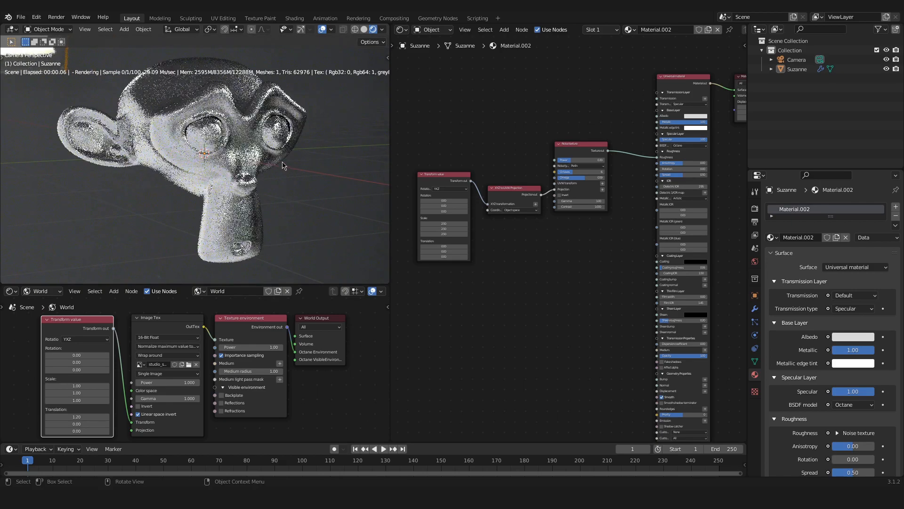
pyautogui.click(280, 160)
pyautogui.moveTo(546, 298); pyautogui.dragTo(464, 200, button='middle')
pyautogui.scroll(4, 529, 228)
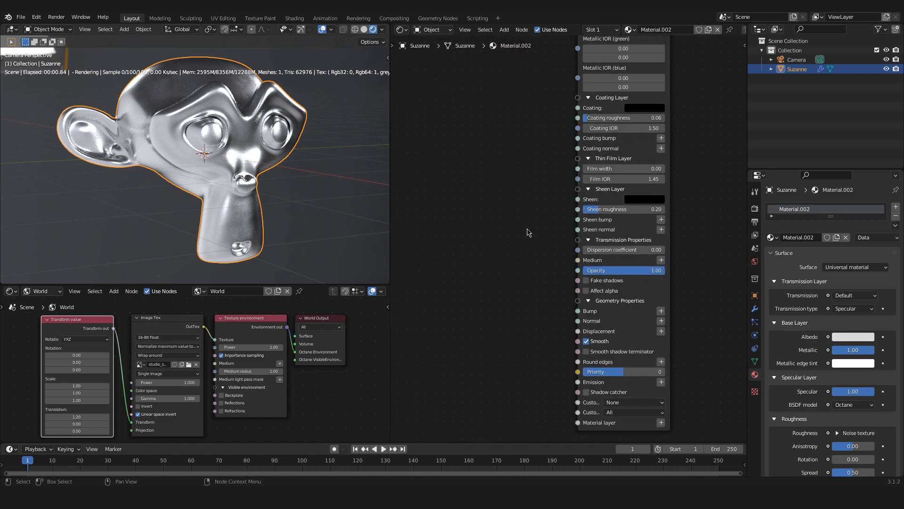
pyautogui.moveTo(539, 163); pyautogui.dragTo(499, 175, button='middle')
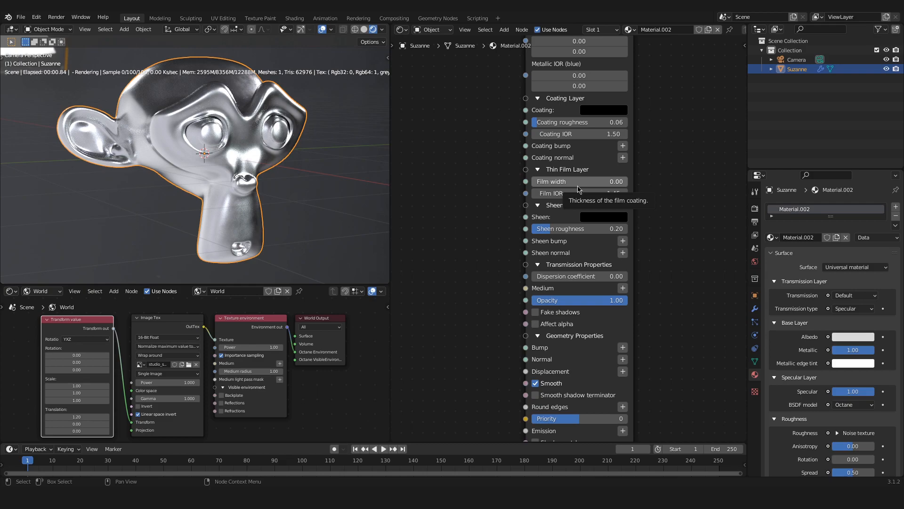
pyautogui.moveTo(578, 182); pyautogui.dragTo(678, 183)
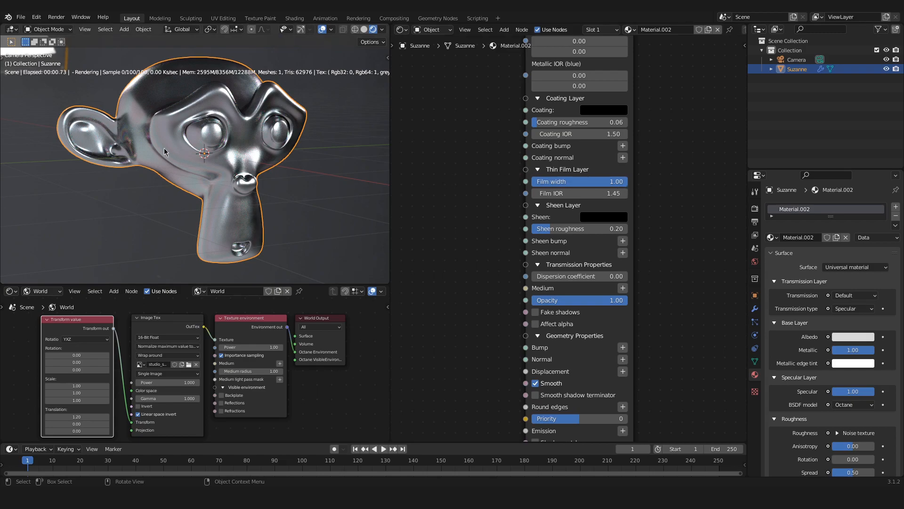
# Examine the thin film effect on Suzanne's cheek and face from close up and another angle, return to the camera view, and review the whole node graph
pyautogui.scroll(3, 155, 147)
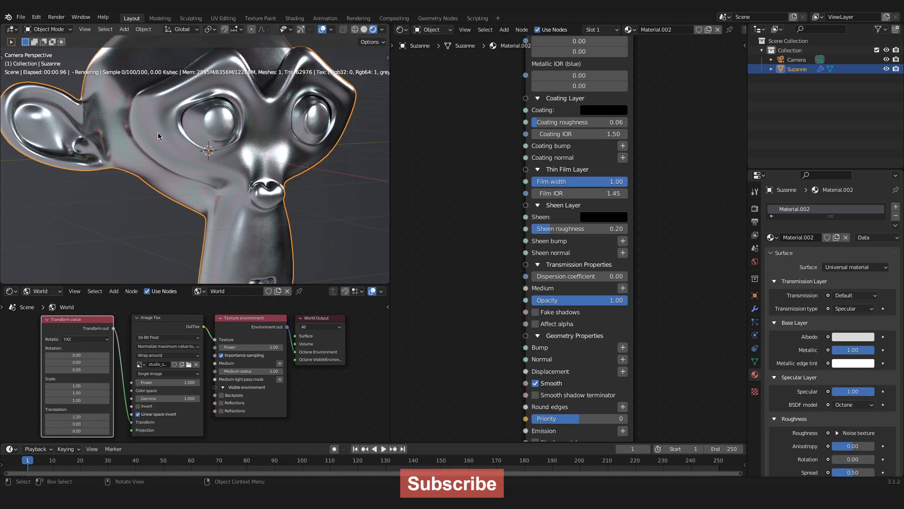
pyautogui.scroll(-3, 157, 132)
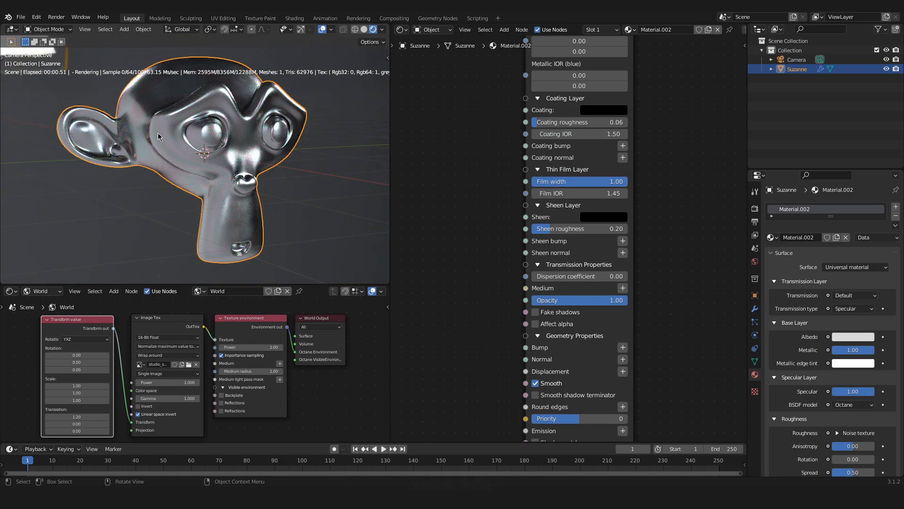
pyautogui.moveTo(153, 131); pyautogui.dragTo(141, 148, button='middle')
pyautogui.scroll(7, 141, 147)
pyautogui.scroll(4, 140, 147)
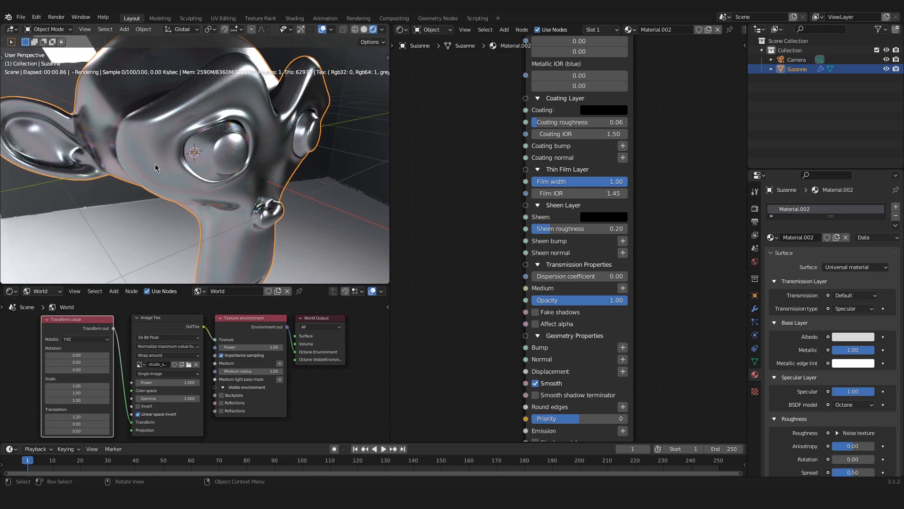
pyautogui.press('KP_0')
pyautogui.click(288, 191)
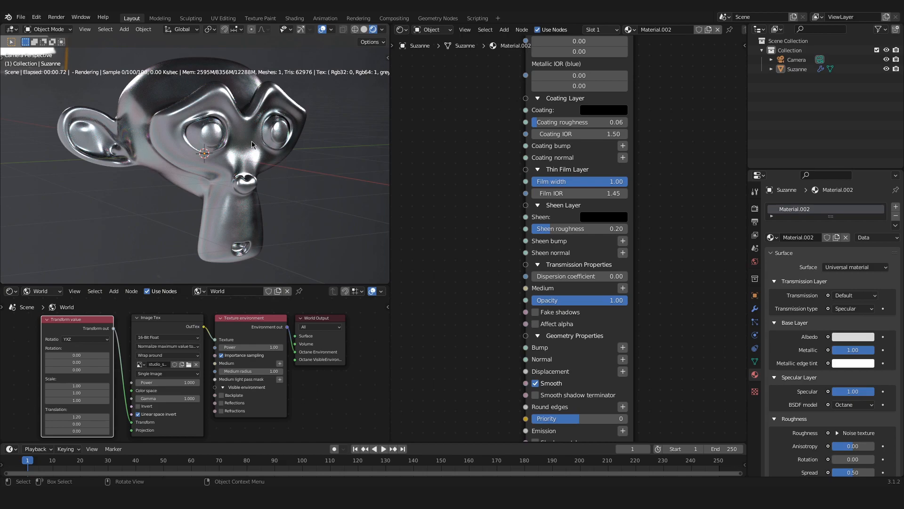
pyautogui.scroll(6, 246, 143)
pyautogui.scroll(-6, 246, 144)
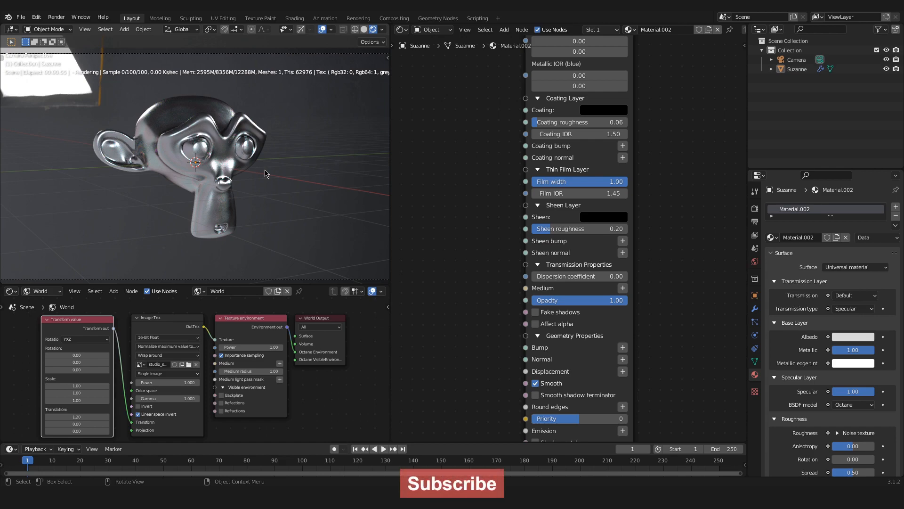
pyautogui.scroll(-6, 470, 201)
pyautogui.moveTo(472, 191); pyautogui.dragTo(506, 212, button='middle')
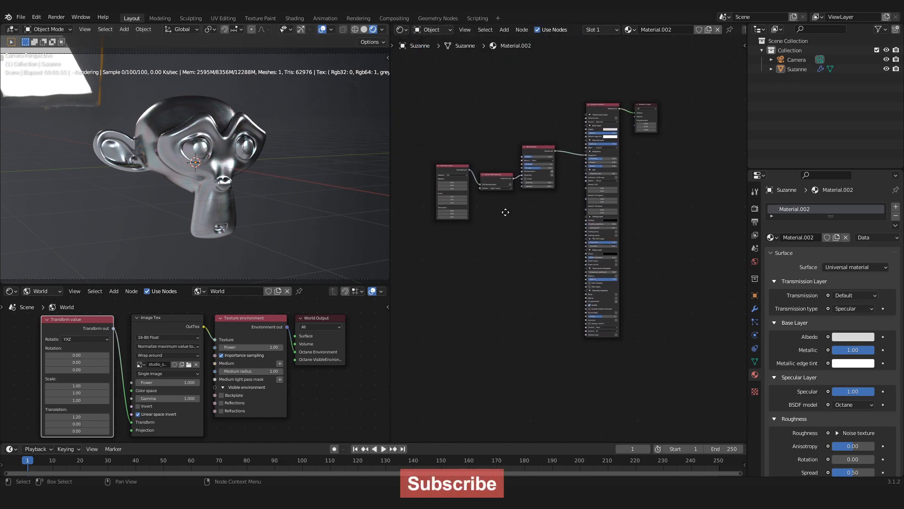